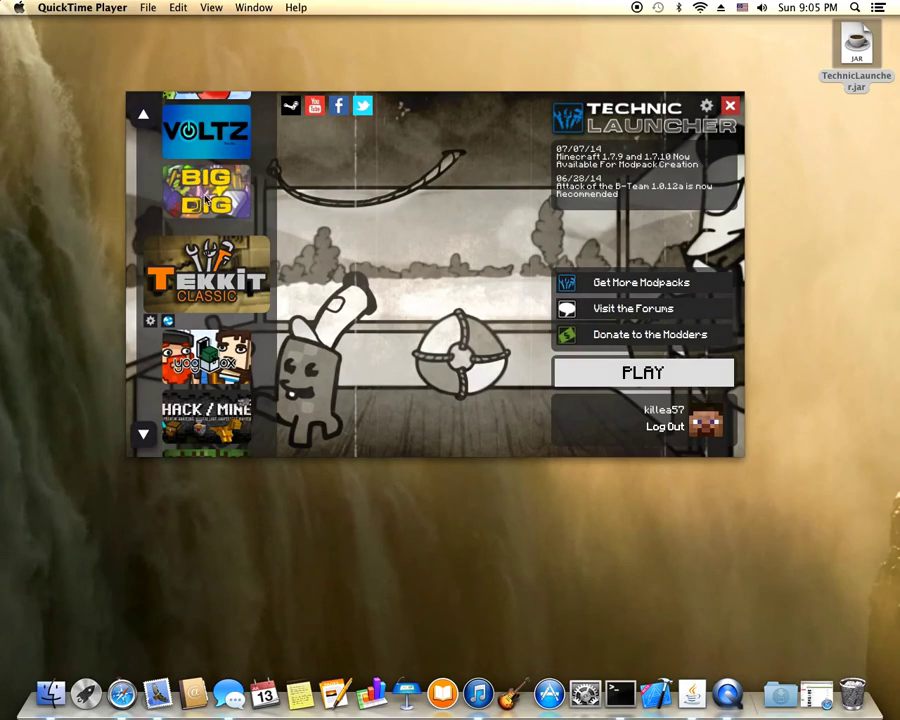
# Step: Show the Technic Launcher Console window from Launcher Options, then close the options dialog
pyautogui.scroll(-4, 200, 195)
pyautogui.scroll(4, 210, 203)
pyautogui.click(706, 106)
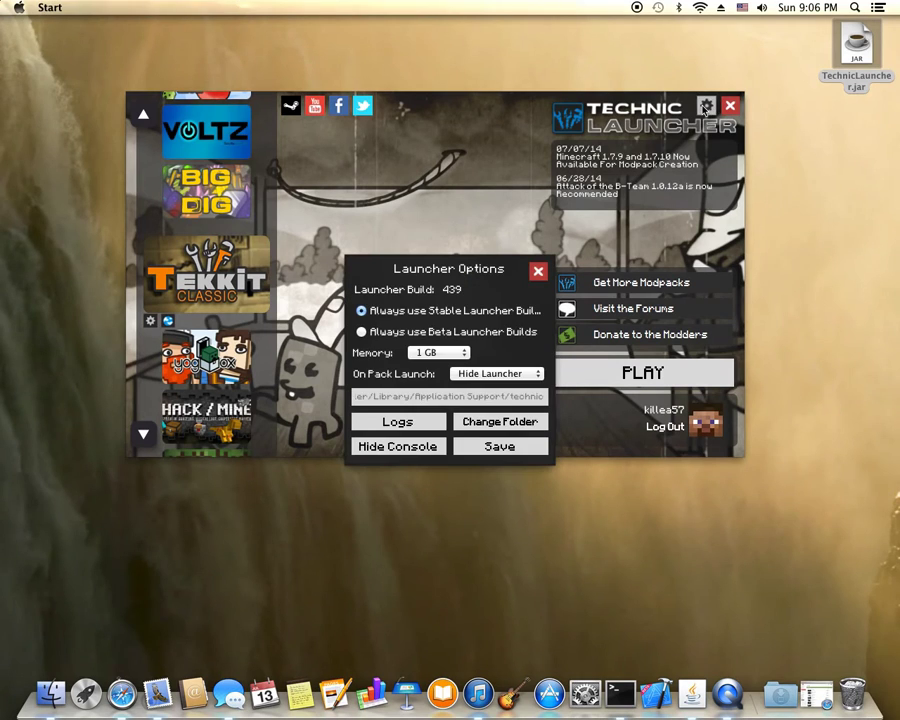
pyautogui.click(388, 446)
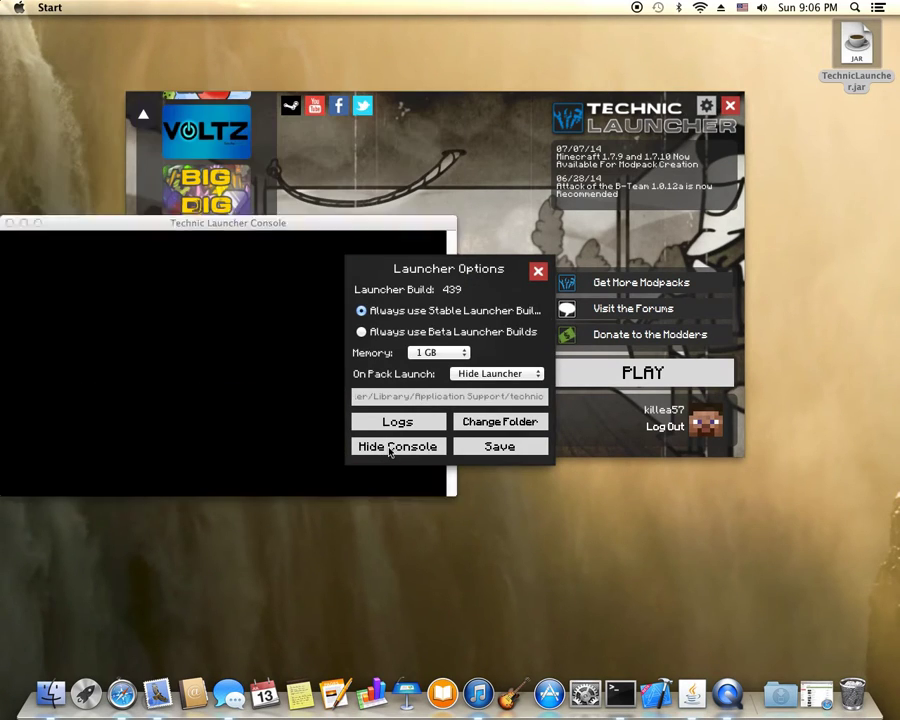
pyautogui.click(537, 272)
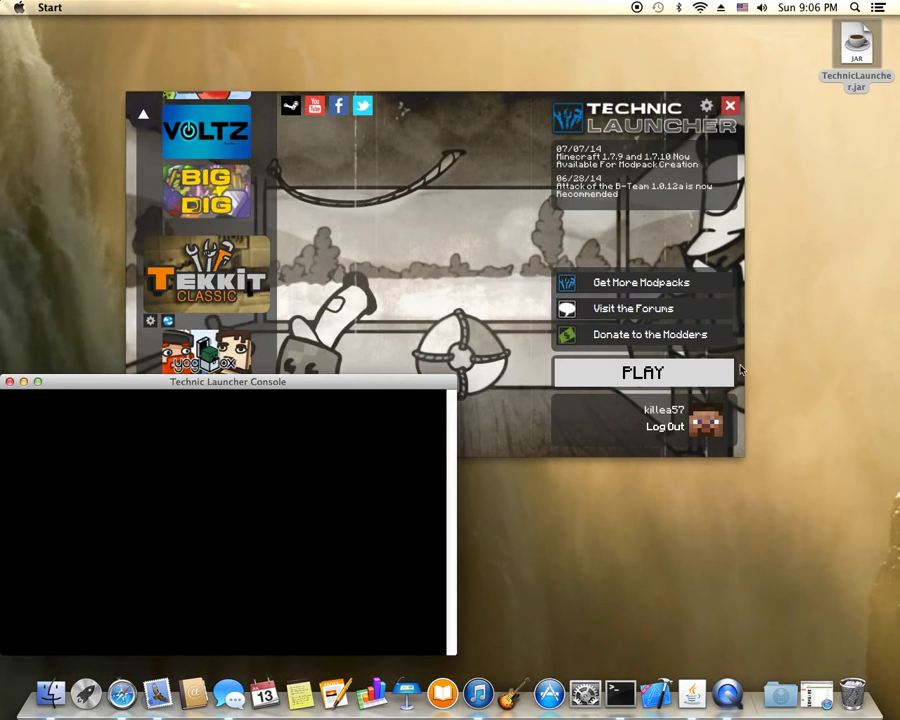
# Step: Launch Tekkit Classic and move the launcher and its blank game window aside
pyautogui.click(686, 370)
pyautogui.moveTo(420, 130); pyautogui.dragTo(486, 65)
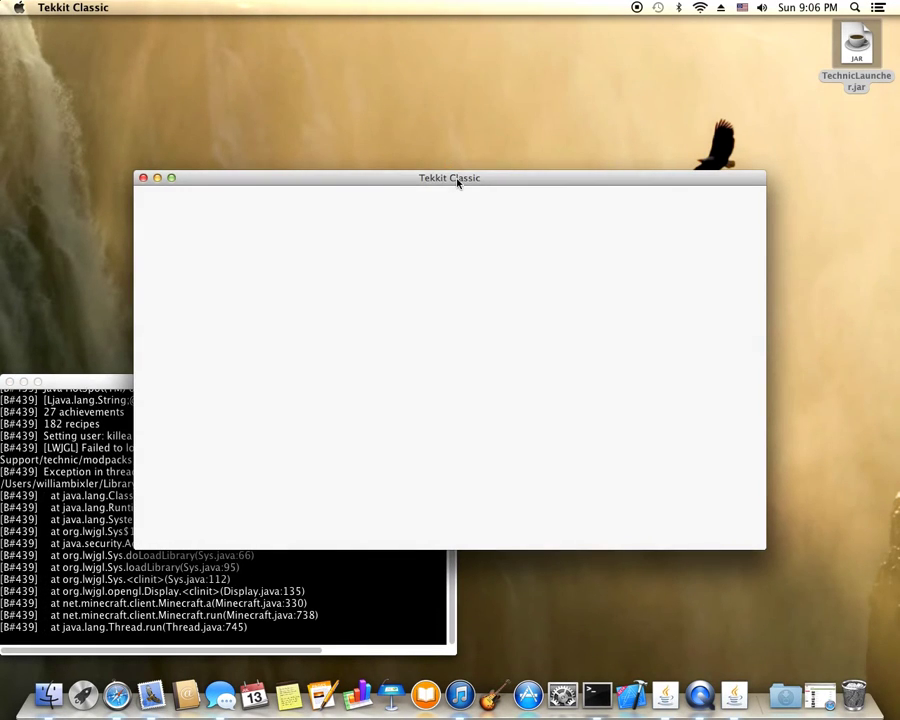
pyautogui.moveTo(457, 181); pyautogui.dragTo(515, 102)
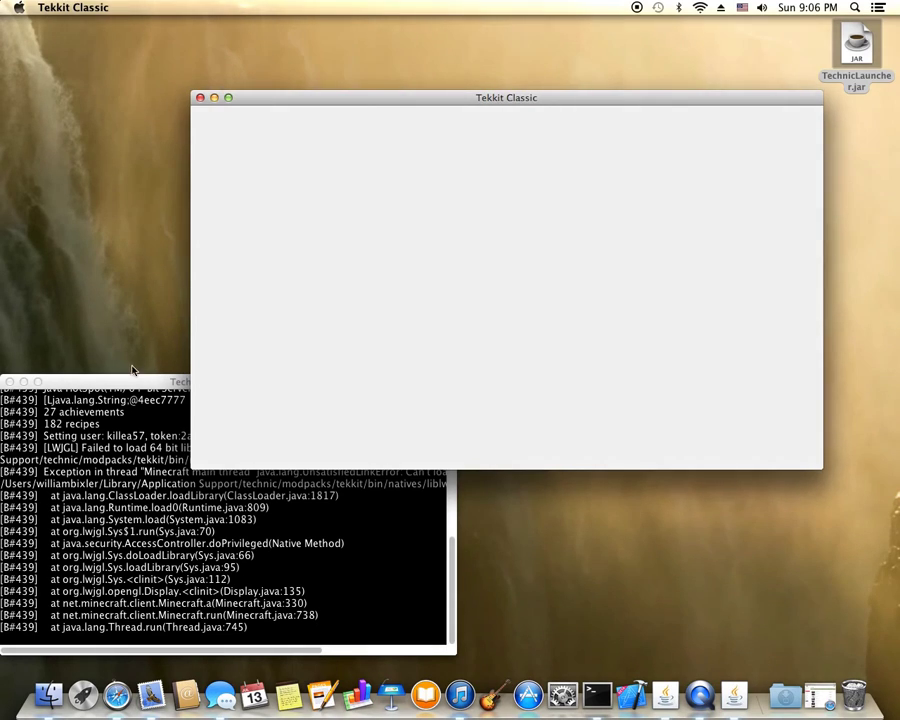
# Step: Widen the console and highlight the UnsatisfiedLinkError path for liblwjgl.dylib
pyautogui.click(148, 395)
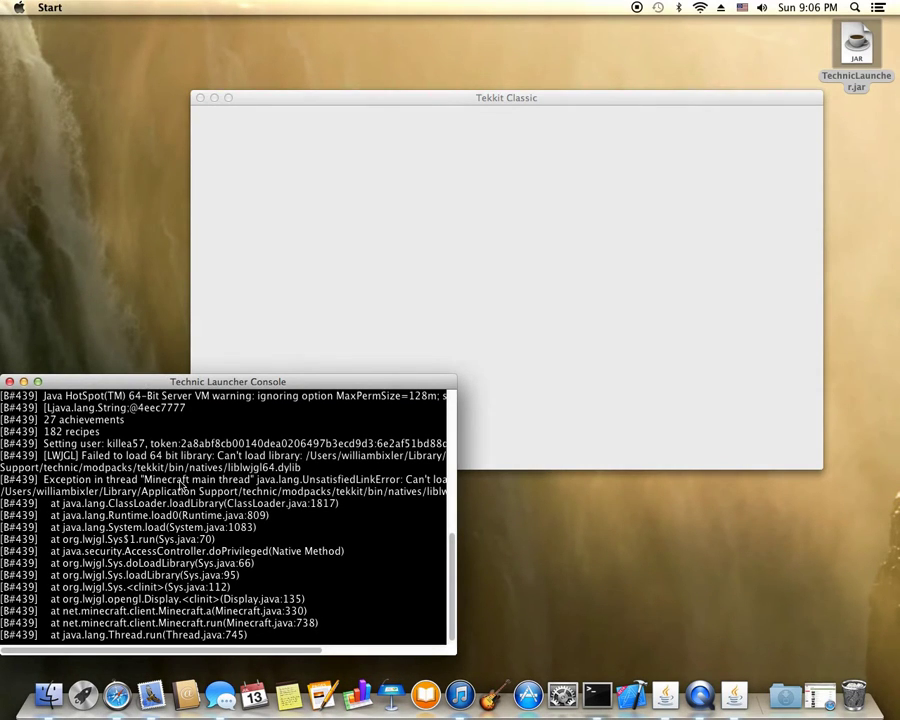
pyautogui.moveTo(456, 494); pyautogui.dragTo(551, 490)
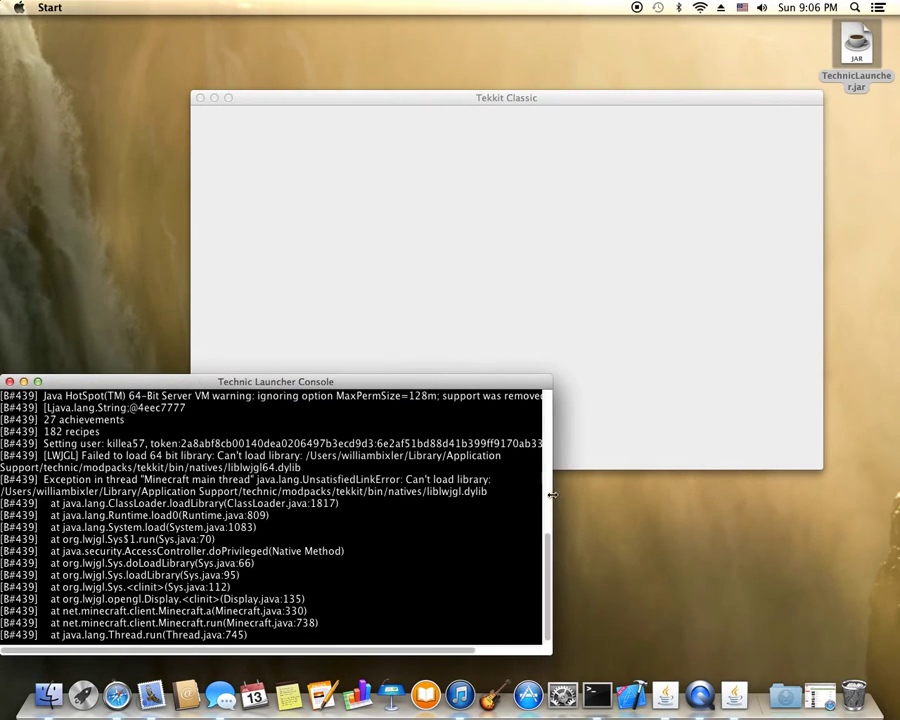
pyautogui.moveTo(66, 481); pyautogui.dragTo(88, 484)
pyautogui.click(92, 484)
pyautogui.moveTo(3, 494); pyautogui.dragTo(488, 490)
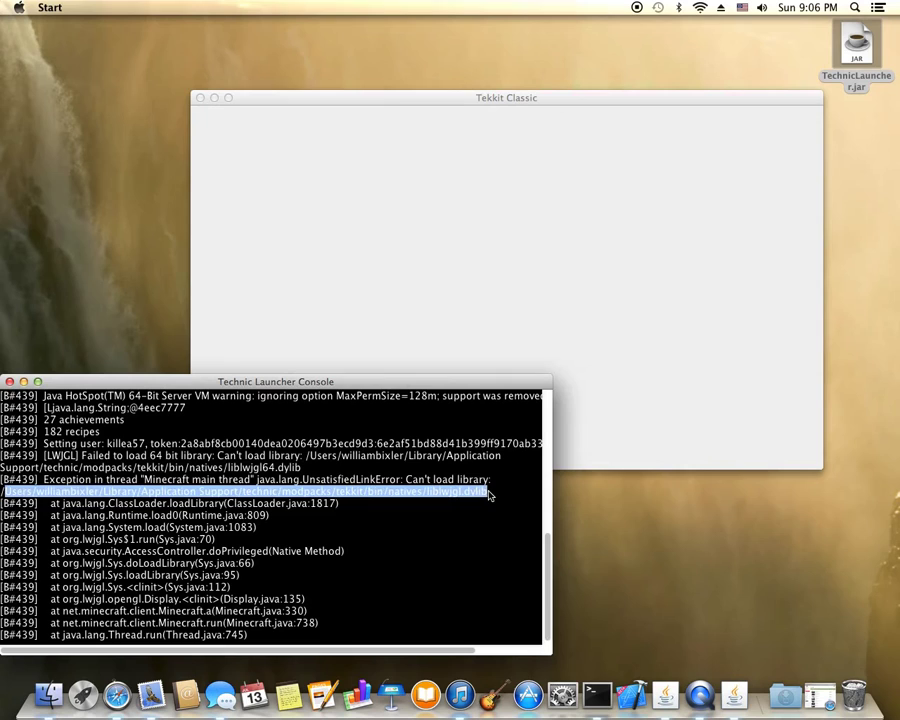
pyautogui.click(500, 497)
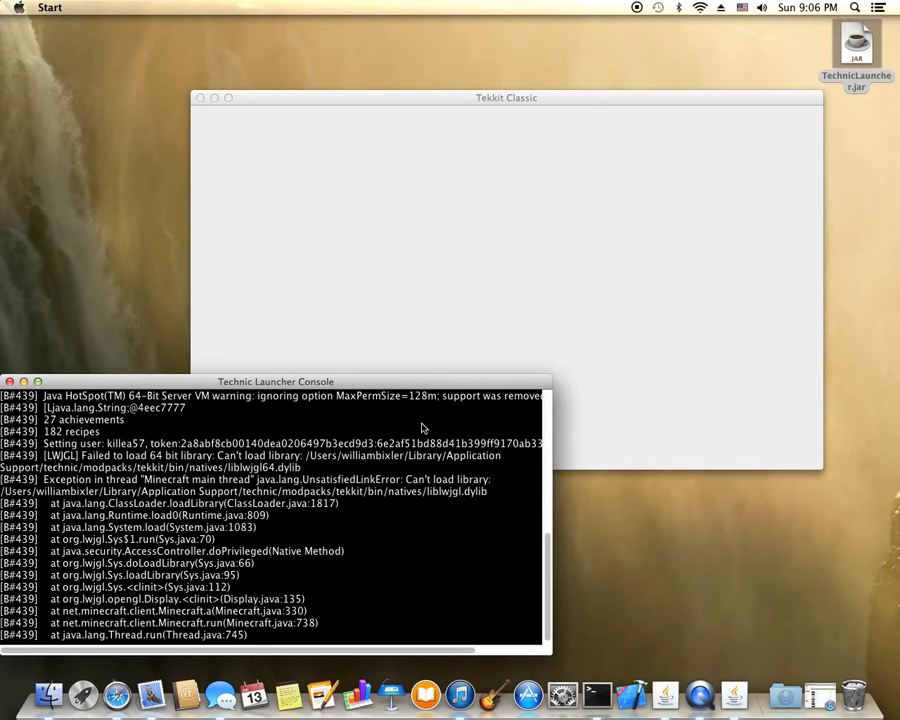
# Step: Use Finder's Go to Folder to reach ~/Library and open Application Support
pyautogui.rightClick(42, 700)
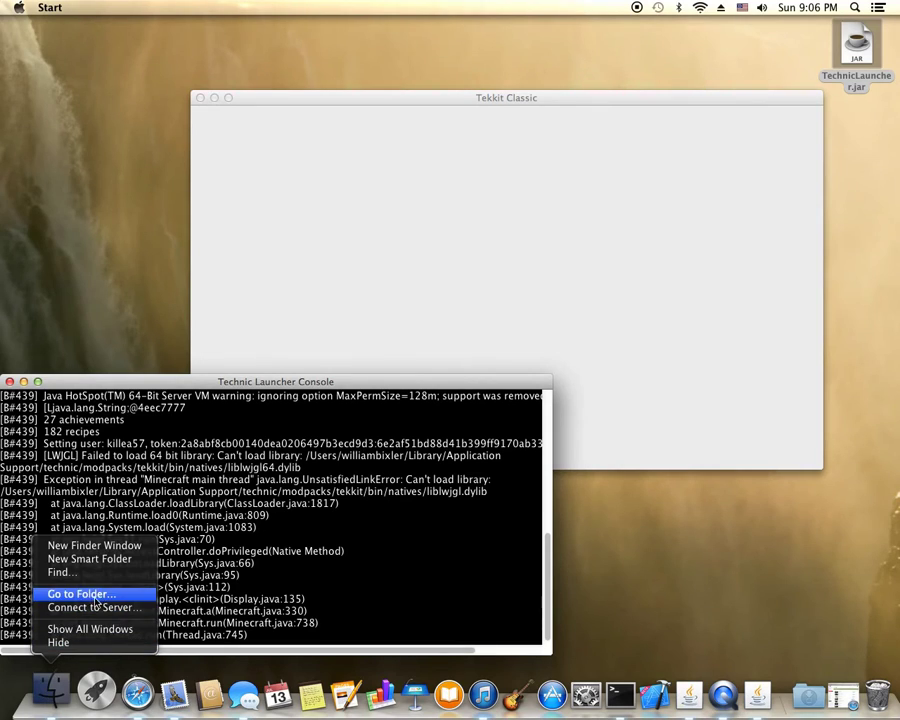
pyautogui.click(62, 594)
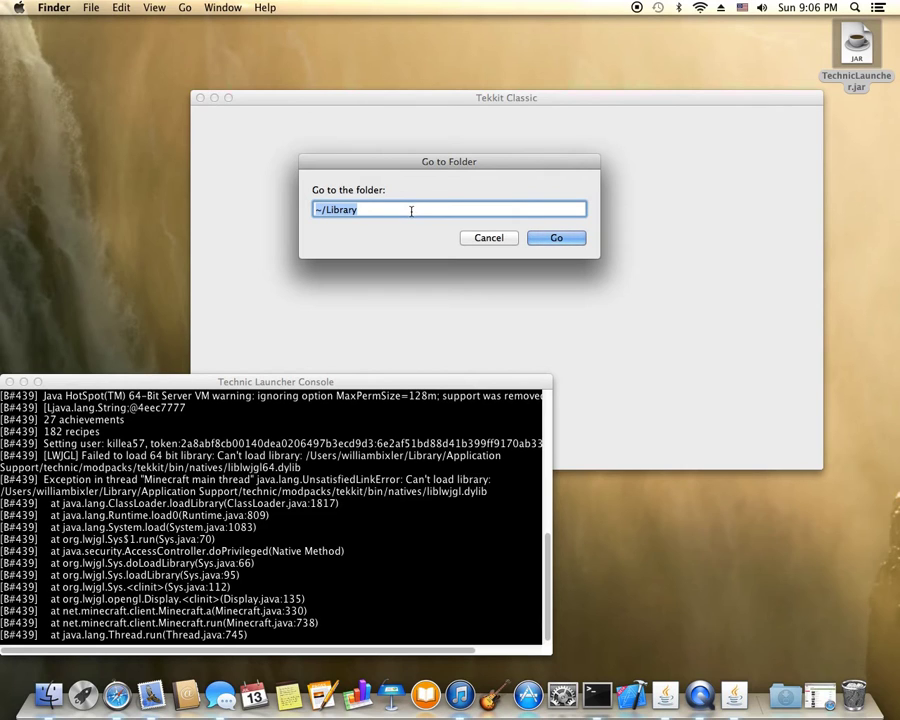
pyautogui.click(560, 237)
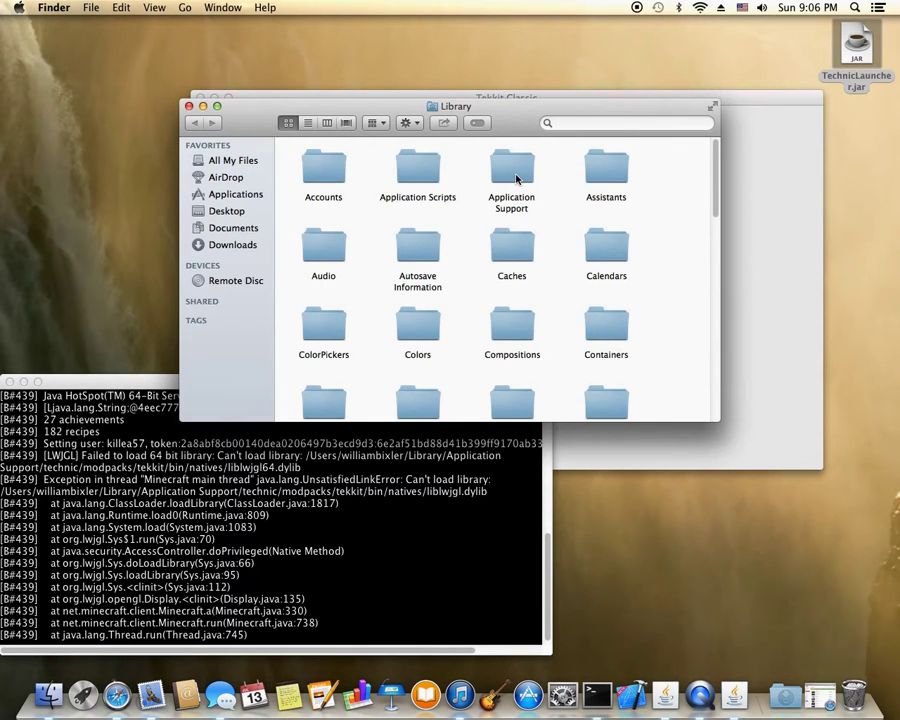
pyautogui.doubleClick(516, 179)
pyautogui.scroll(-5, 514, 178)
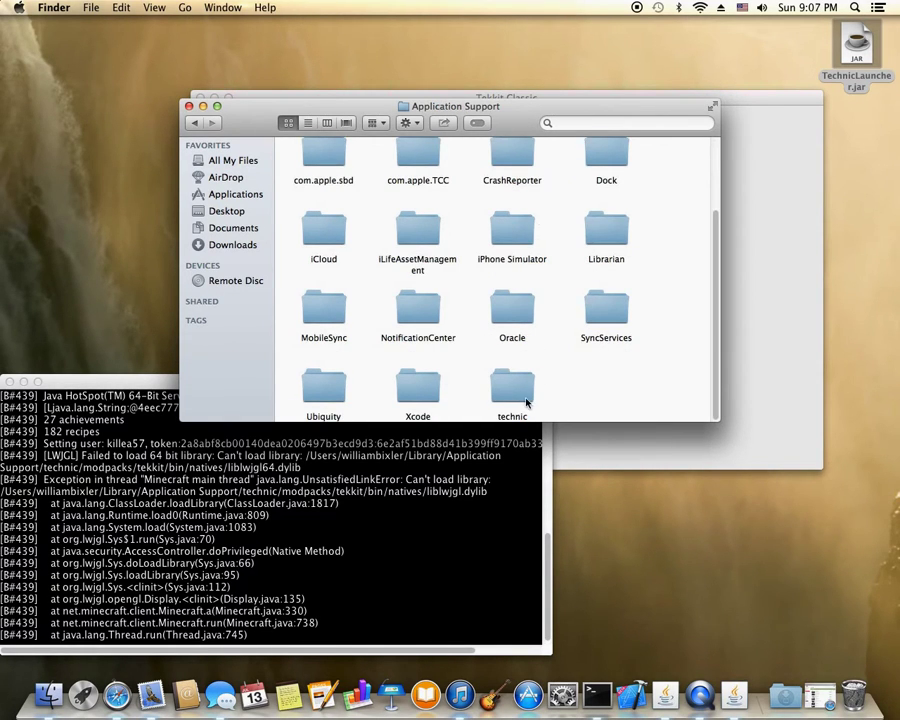
# Step: Open technic > modpacks > tekkit > bin > natives
pyautogui.doubleClick(520, 395)
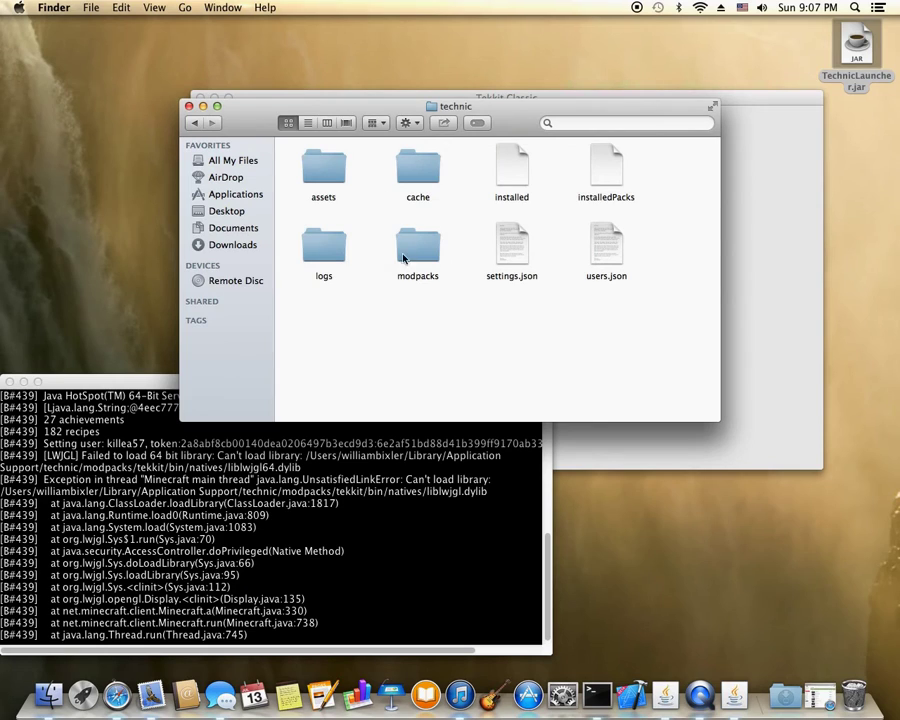
pyautogui.doubleClick(403, 259)
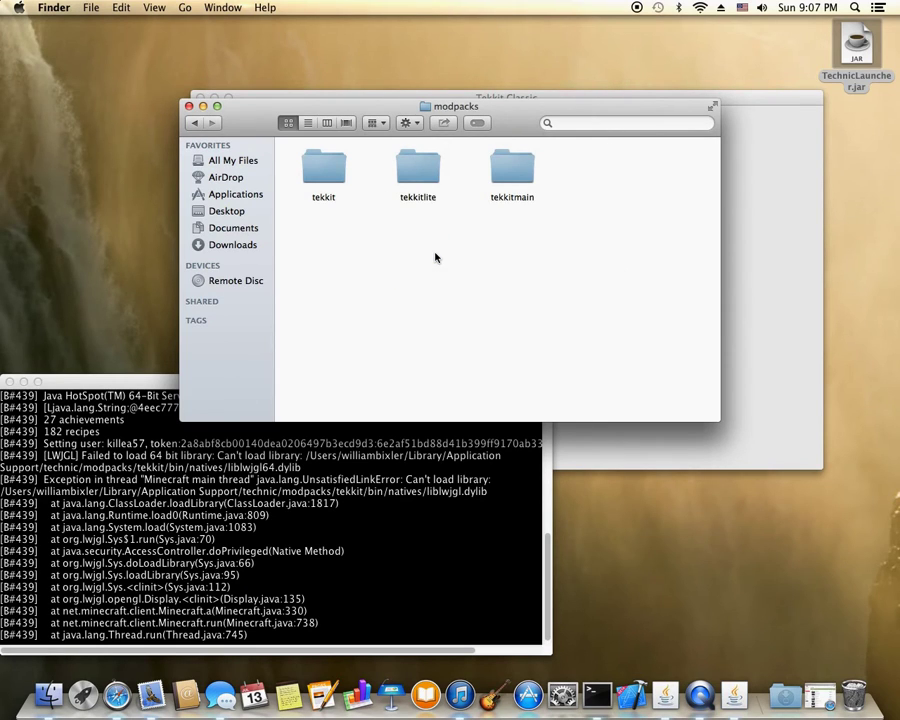
pyautogui.doubleClick(332, 167)
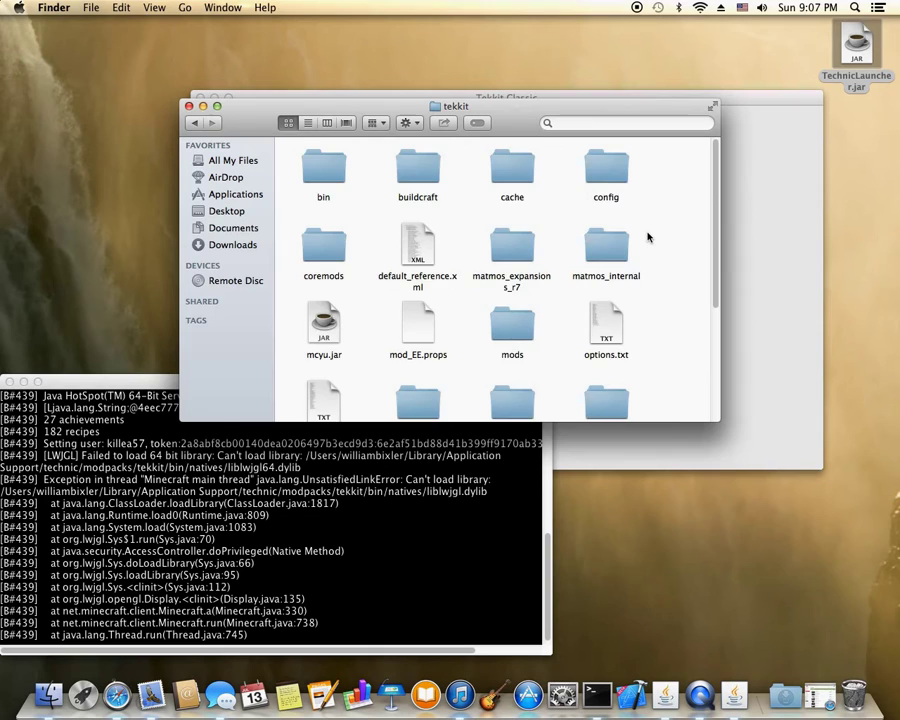
pyautogui.scroll(-5, 648, 237)
pyautogui.scroll(5, 648, 237)
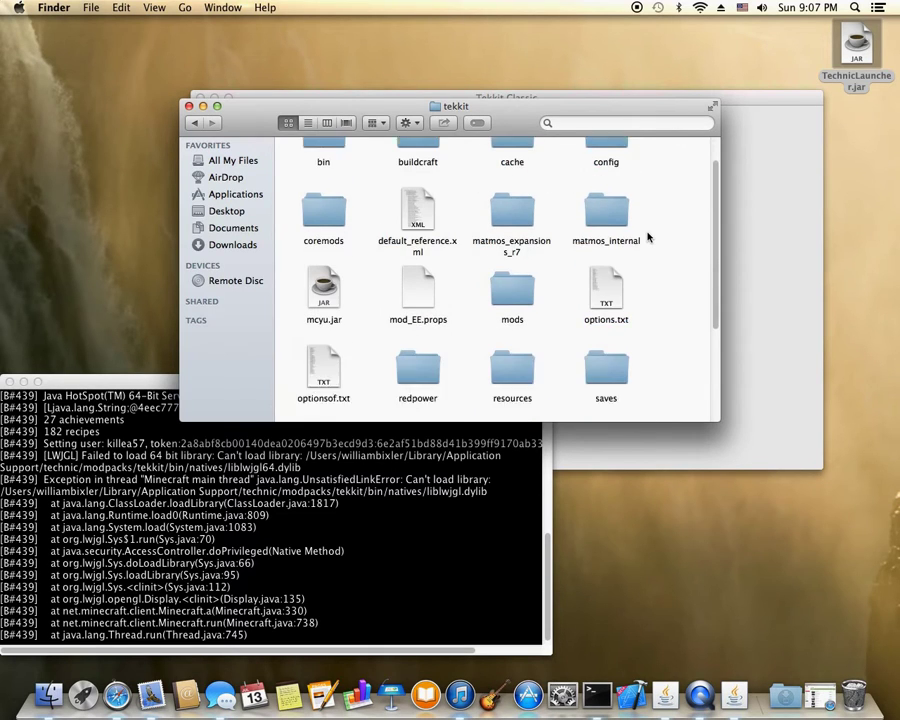
pyautogui.click(324, 160)
pyautogui.doubleClick(326, 168)
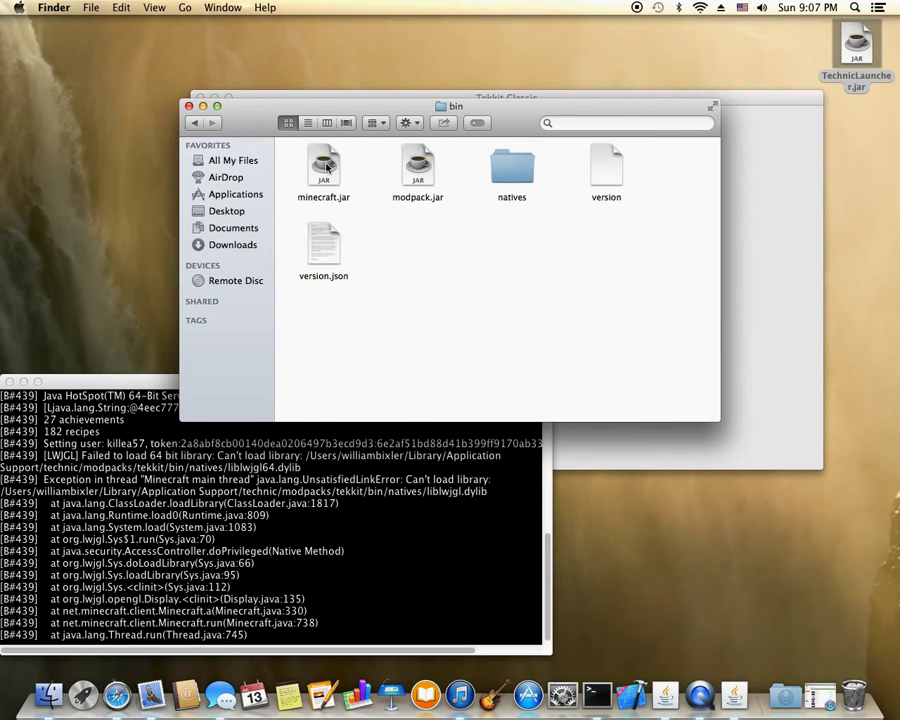
pyautogui.doubleClick(519, 175)
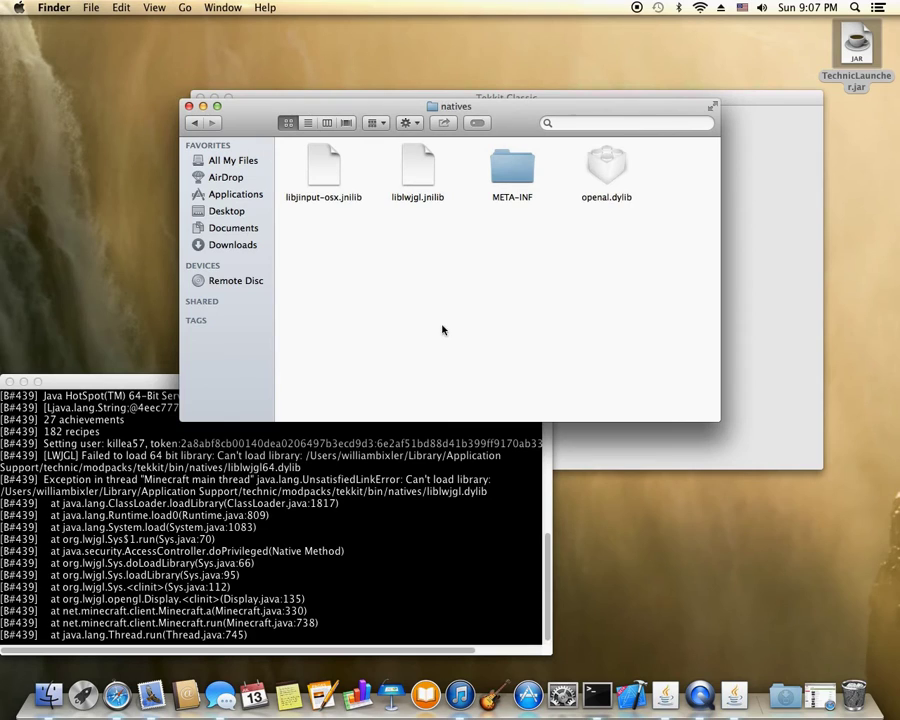
# Step: Rename liblwjgl.jnilib to liblwjgl.dylib and confirm using the .dylib extension
pyautogui.click(422, 180)
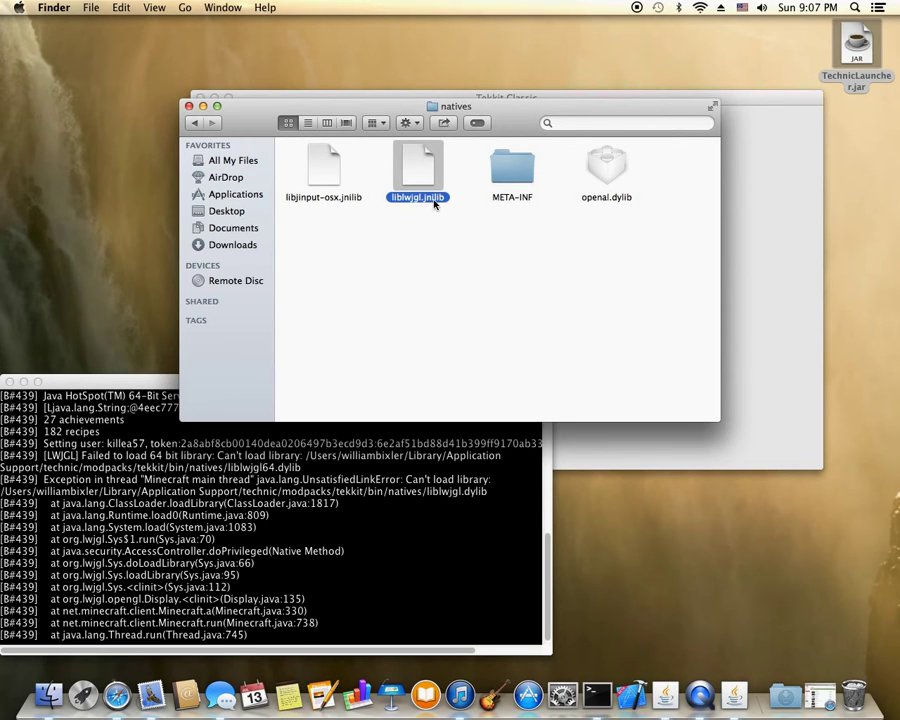
pyautogui.click(434, 200)
pyautogui.click(446, 197)
pyautogui.moveTo(436, 197); pyautogui.dragTo(462, 198)
pyautogui.press('BackSpace')
pyautogui.write('dylib')
pyautogui.press('Return')
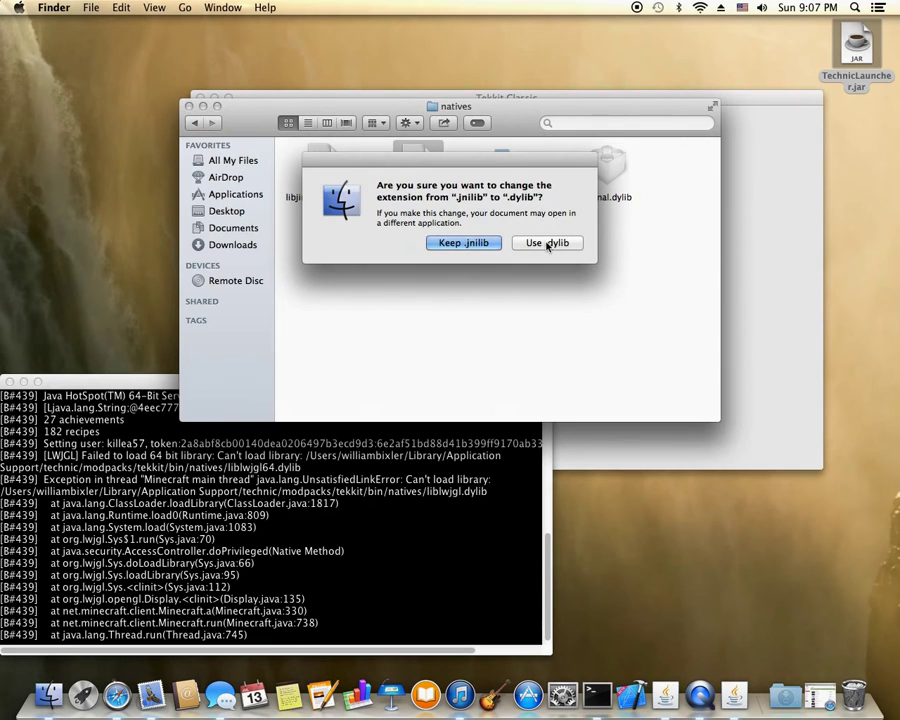
pyautogui.click(573, 245)
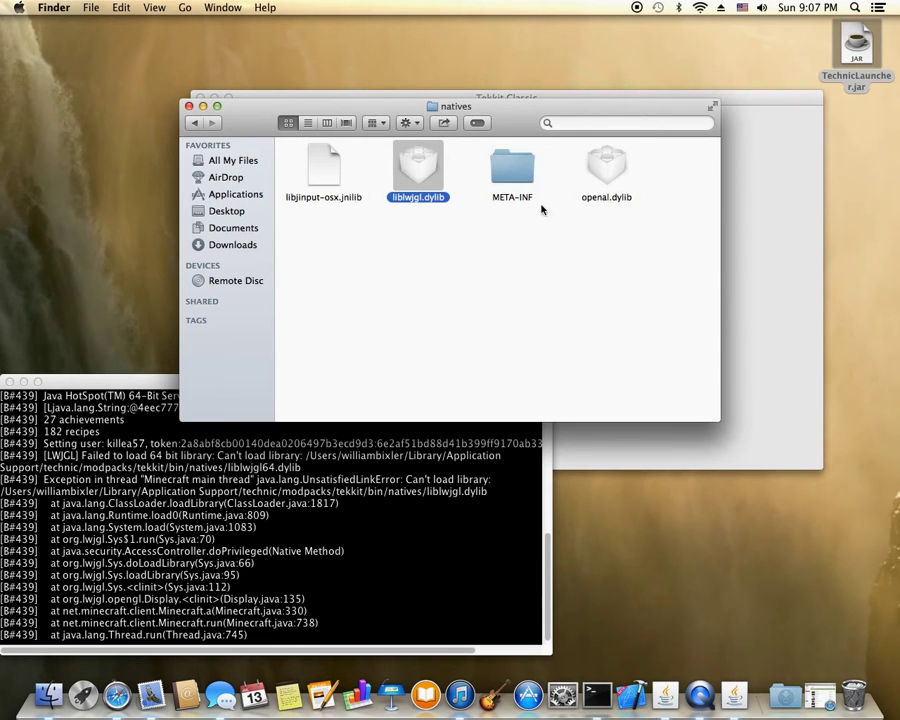
# Step: Close the blank Tekkit Classic window and relaunch Tekkit Classic from the launcher
pyautogui.click(362, 96)
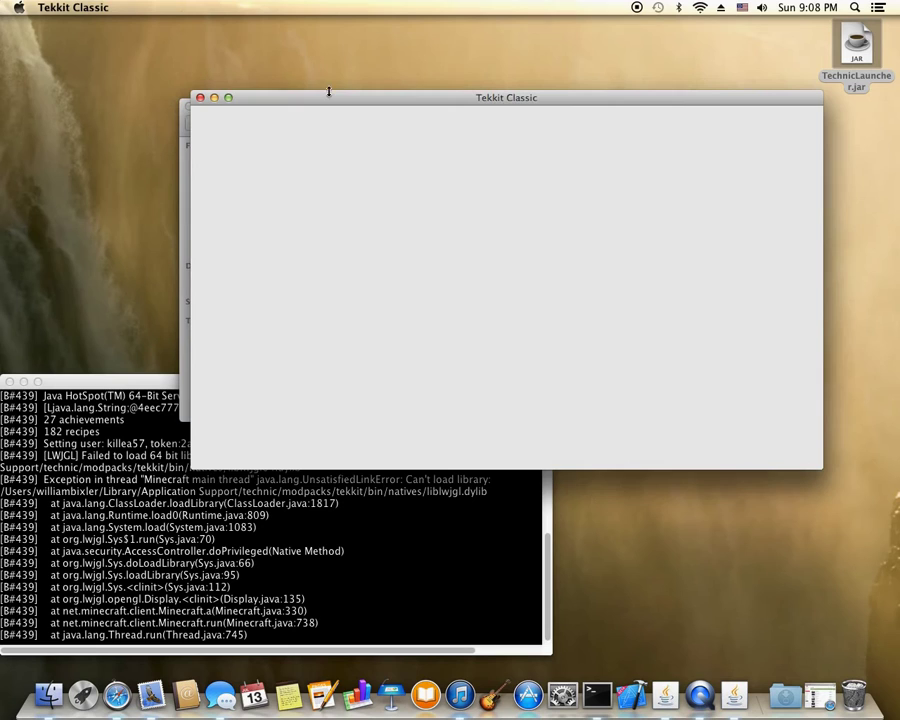
pyautogui.click(200, 98)
pyautogui.click(515, 68)
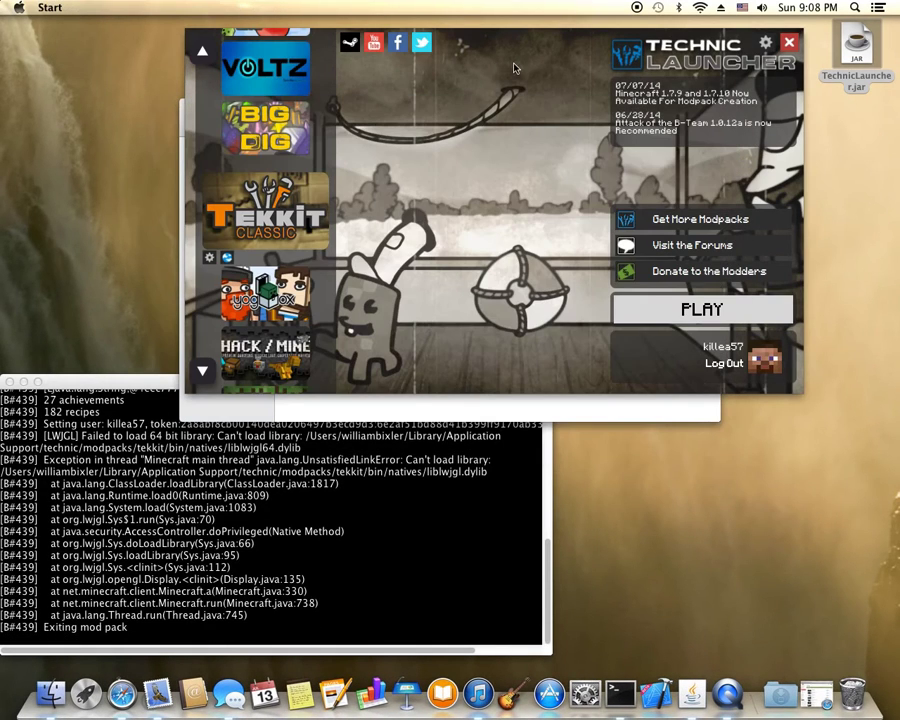
pyautogui.click(683, 305)
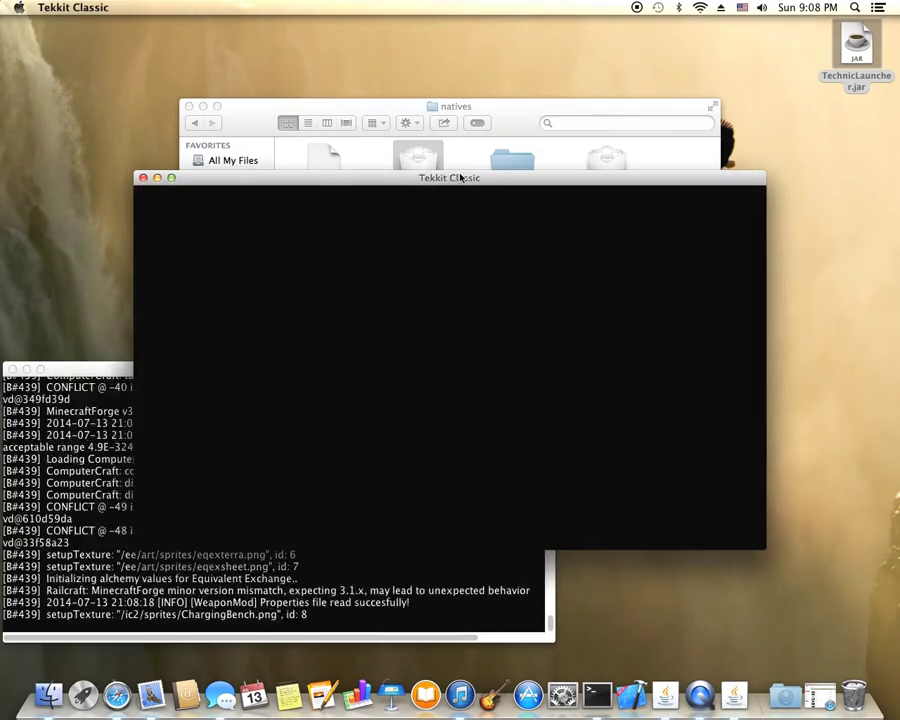
# Step: Check the Mods list, showing 41 loaded mods, then return to the main menu
pyautogui.moveTo(465, 180); pyautogui.dragTo(509, 90)
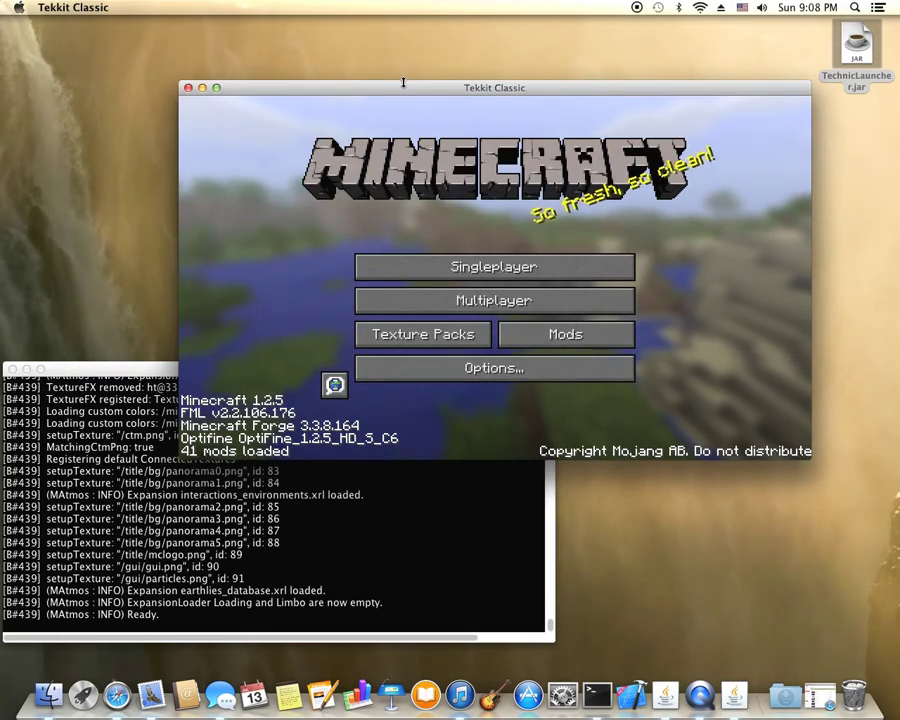
pyautogui.click(592, 336)
pyautogui.moveTo(397, 171); pyautogui.dragTo(403, 384)
pyautogui.click(494, 420)
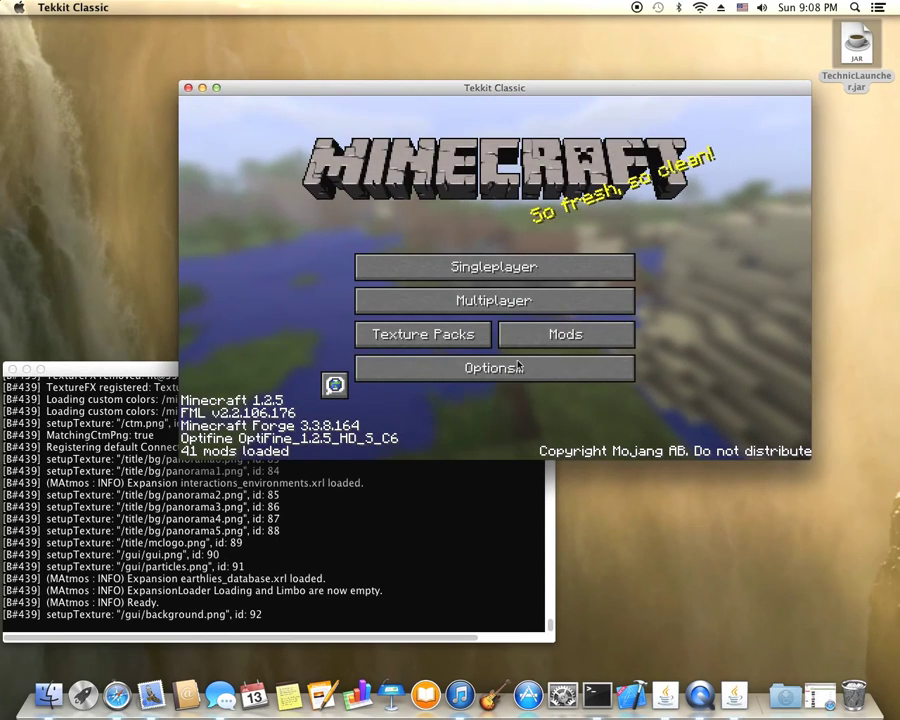
# Step: Close Tekkit Classic and launch the Tekkit Lite modpack
pyautogui.click(189, 89)
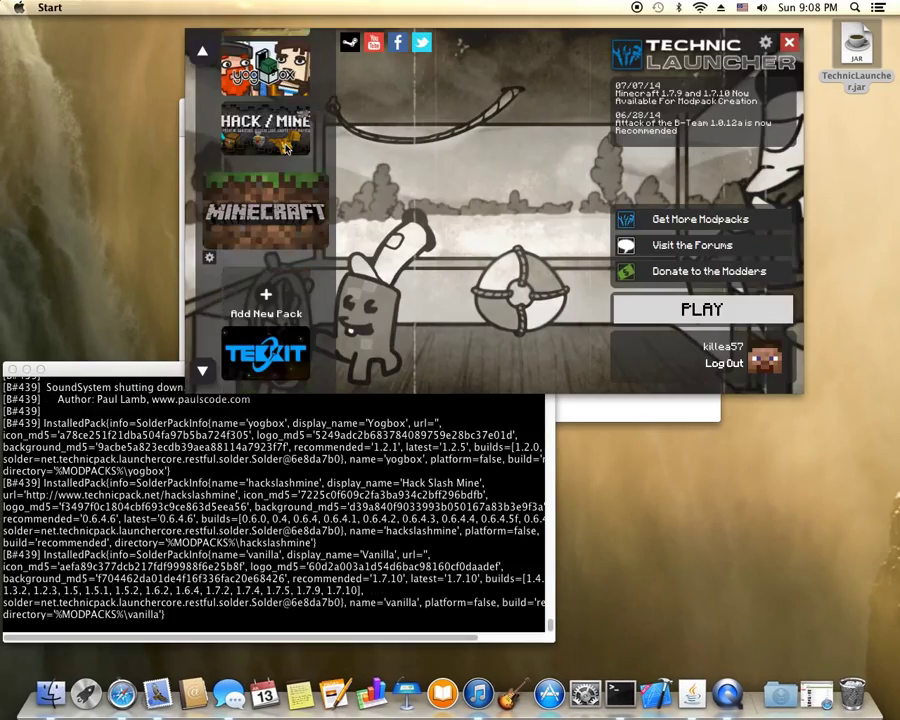
pyautogui.scroll(-3, 287, 150)
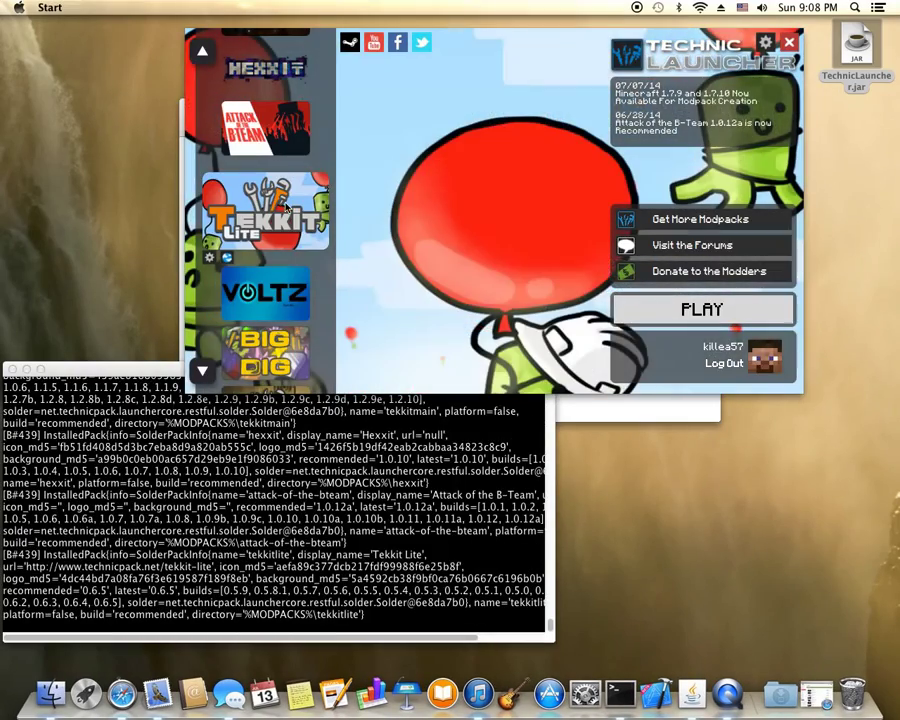
pyautogui.click(655, 308)
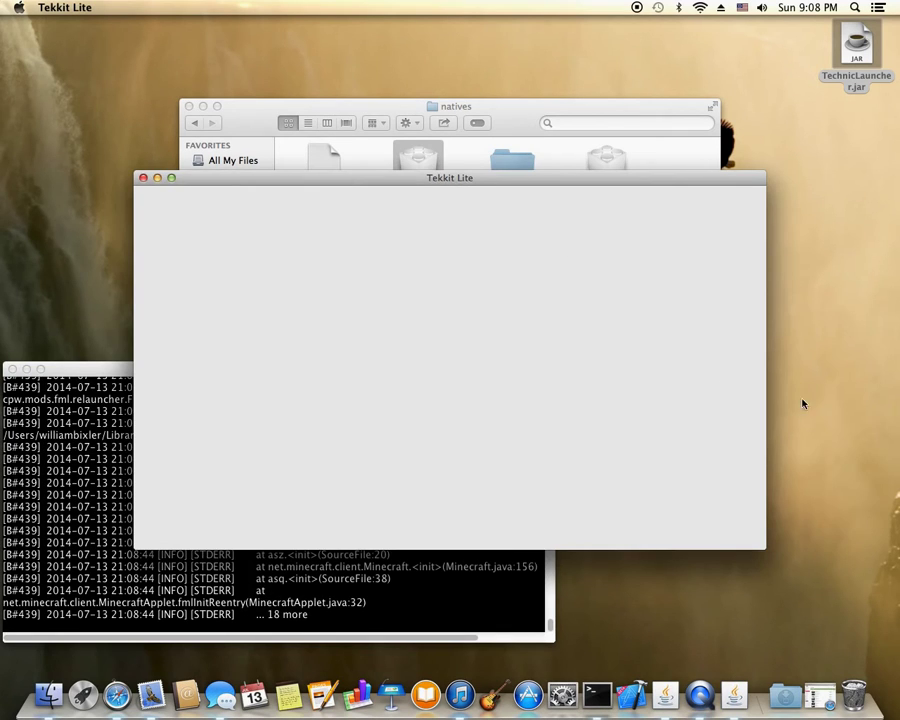
# Step: Move the blank Tekkit Lite window aside and highlight the console's liblwjgl.dylib load error
pyautogui.moveTo(439, 181); pyautogui.dragTo(471, 137)
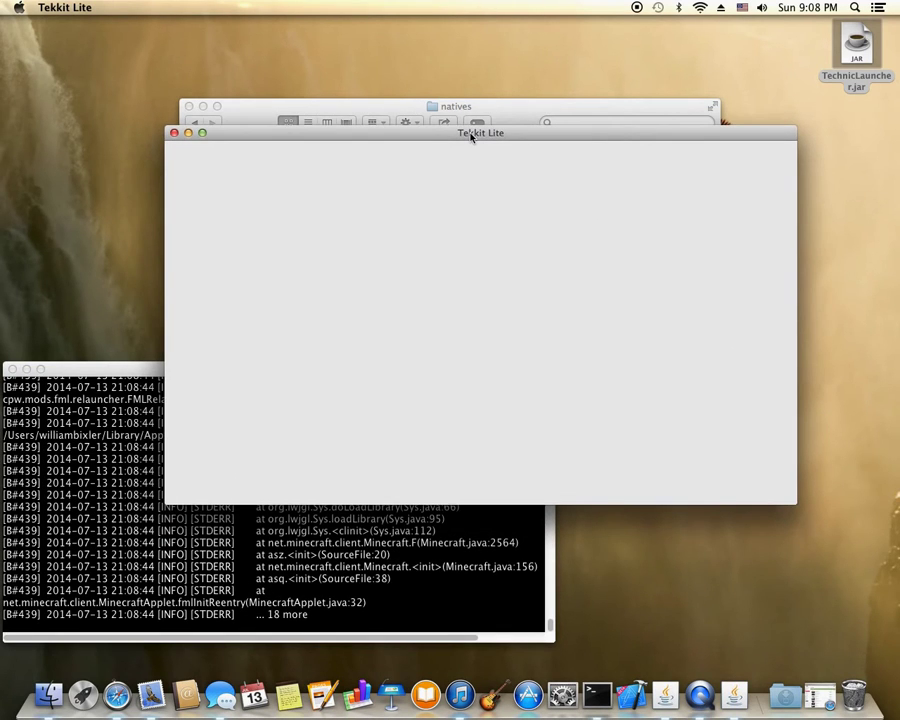
pyautogui.moveTo(215, 133); pyautogui.dragTo(403, 120)
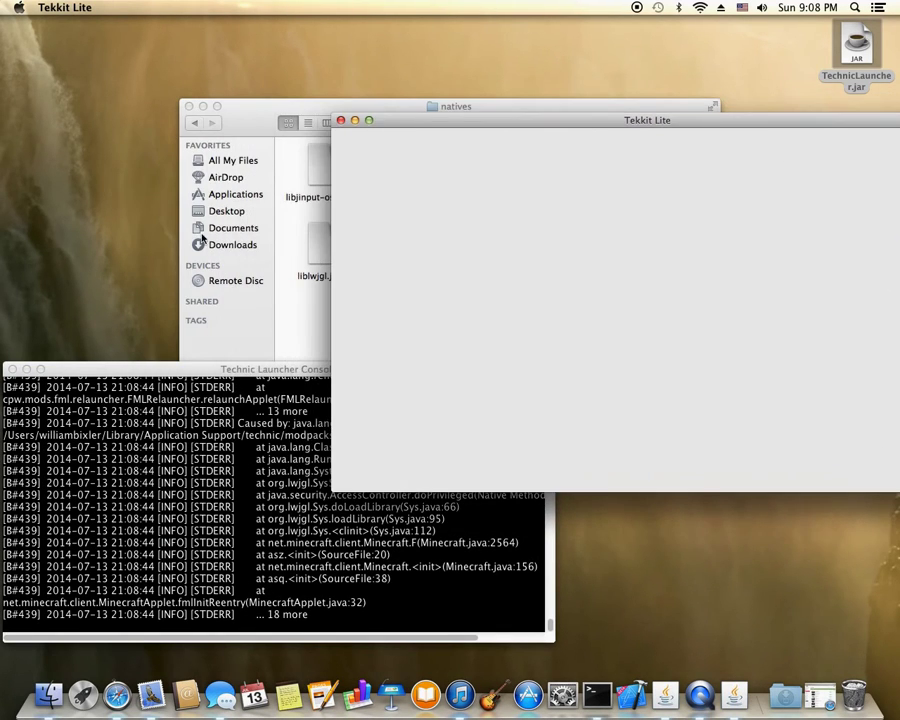
pyautogui.click(186, 367)
pyautogui.moveTo(507, 437); pyautogui.dragTo(3, 438)
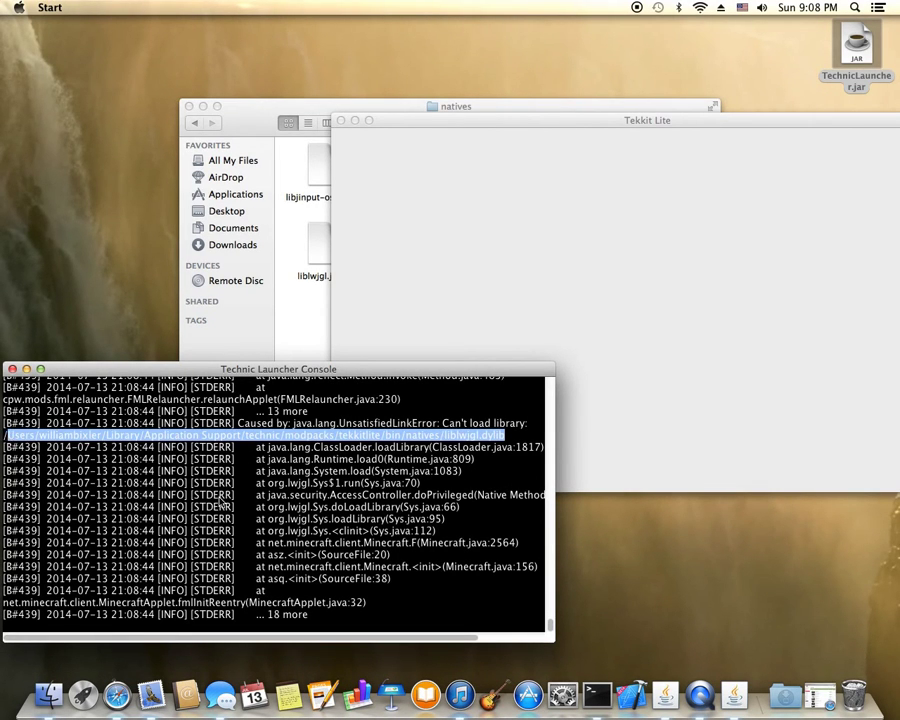
# Step: In Finder, go back to modpacks and open tekkitlite > bin > natives
pyautogui.click(48, 693)
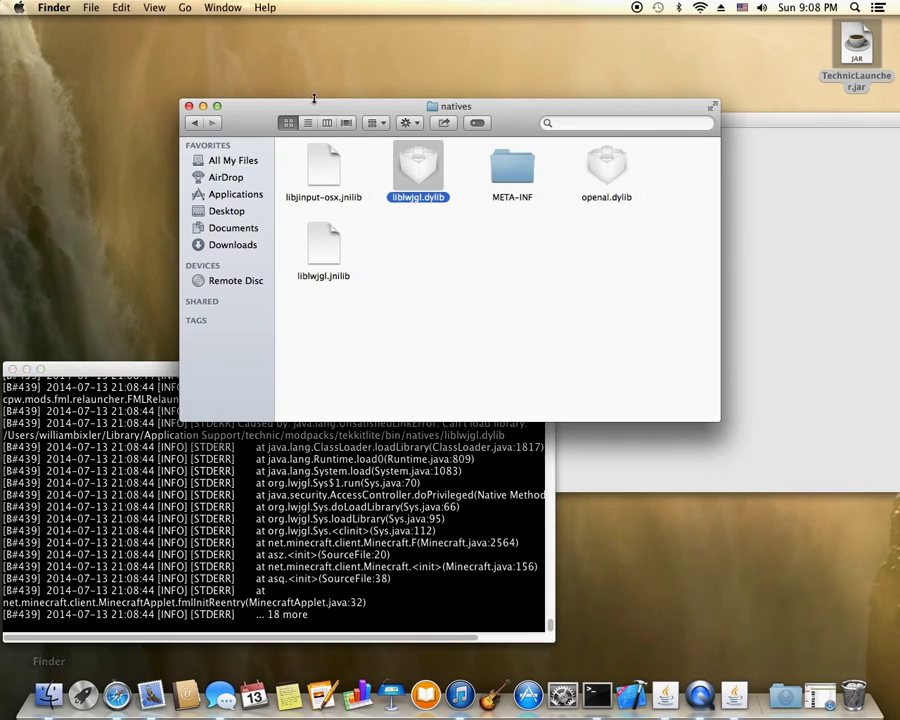
pyautogui.click(195, 124)
pyautogui.click(195, 124)
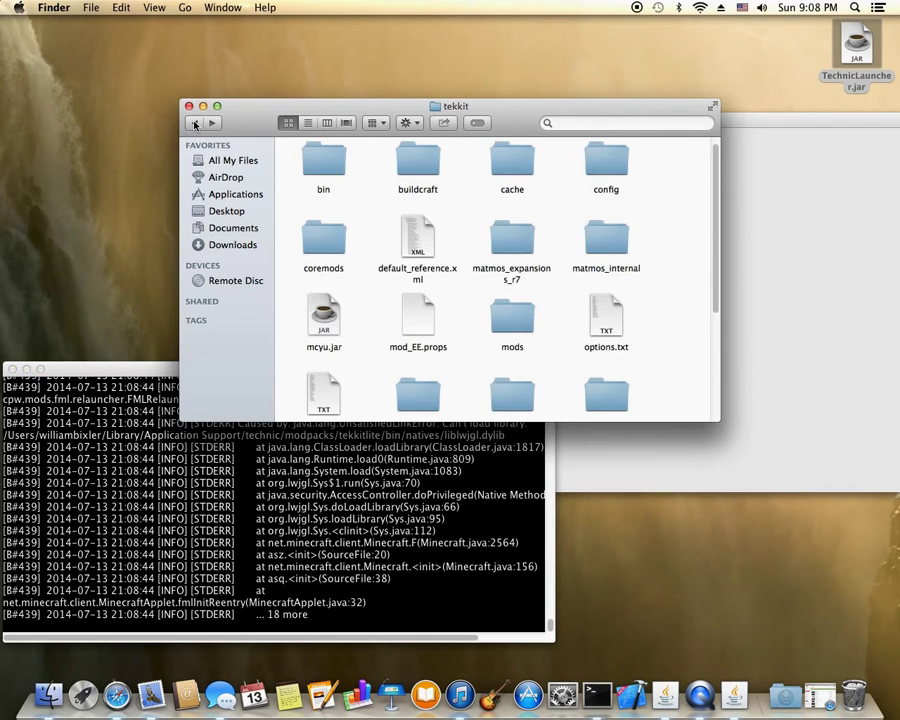
pyautogui.click(195, 124)
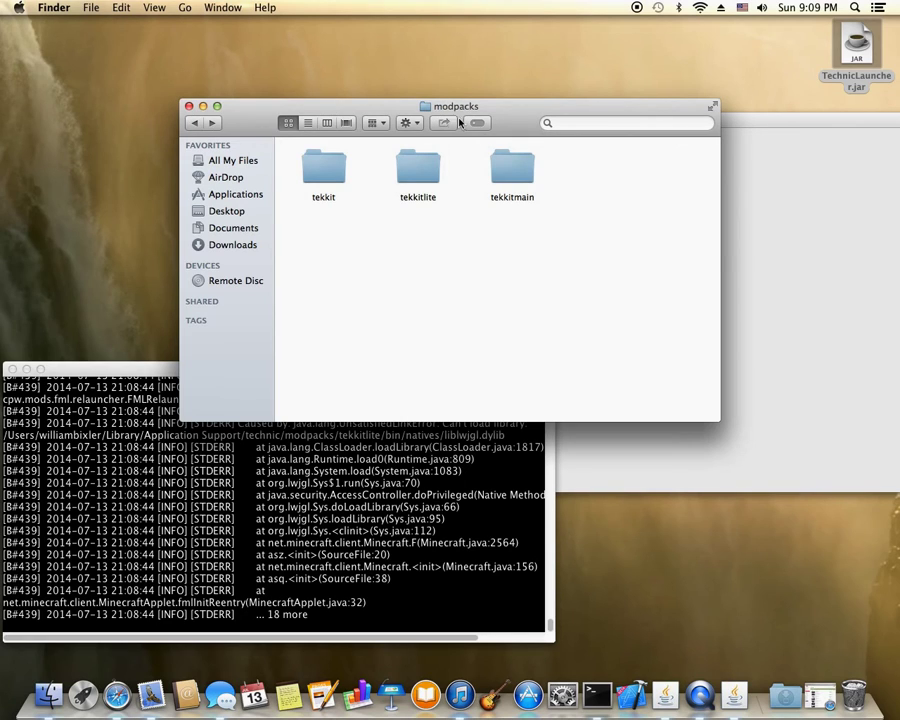
pyautogui.doubleClick(430, 174)
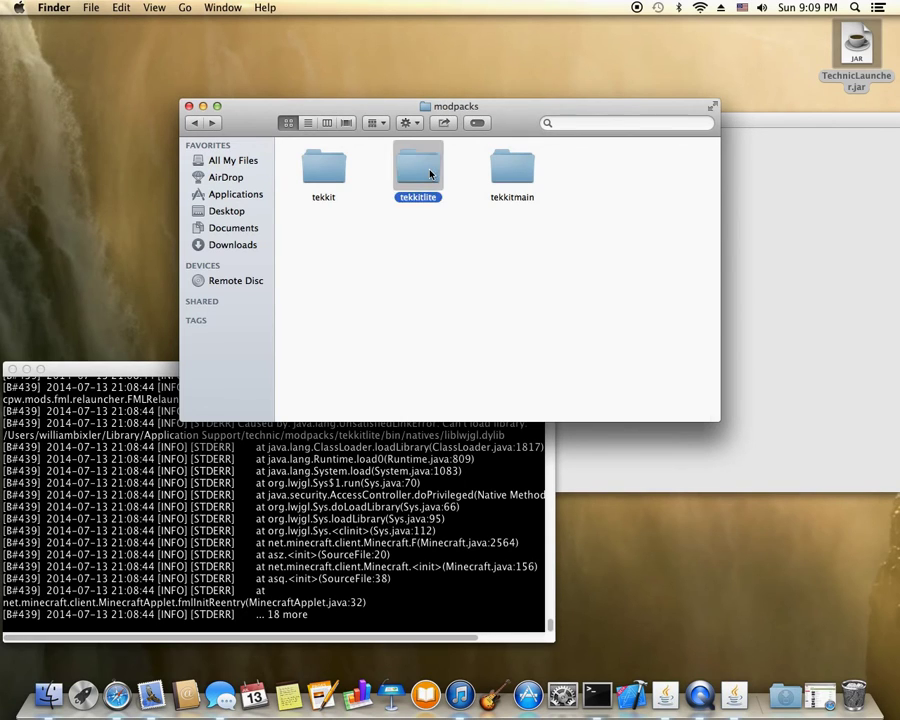
pyautogui.doubleClick(335, 166)
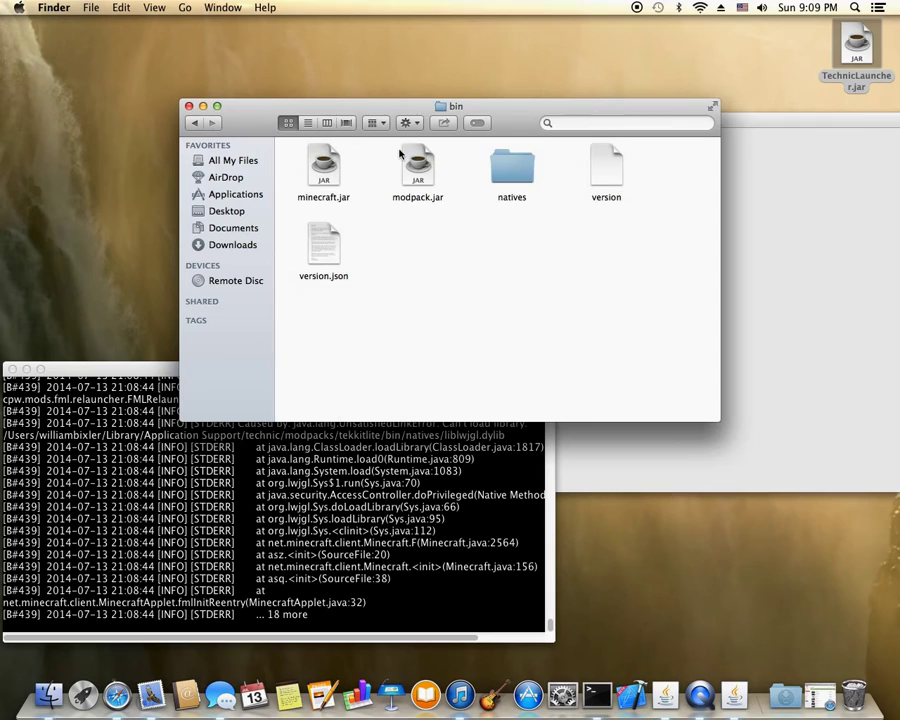
pyautogui.doubleClick(510, 164)
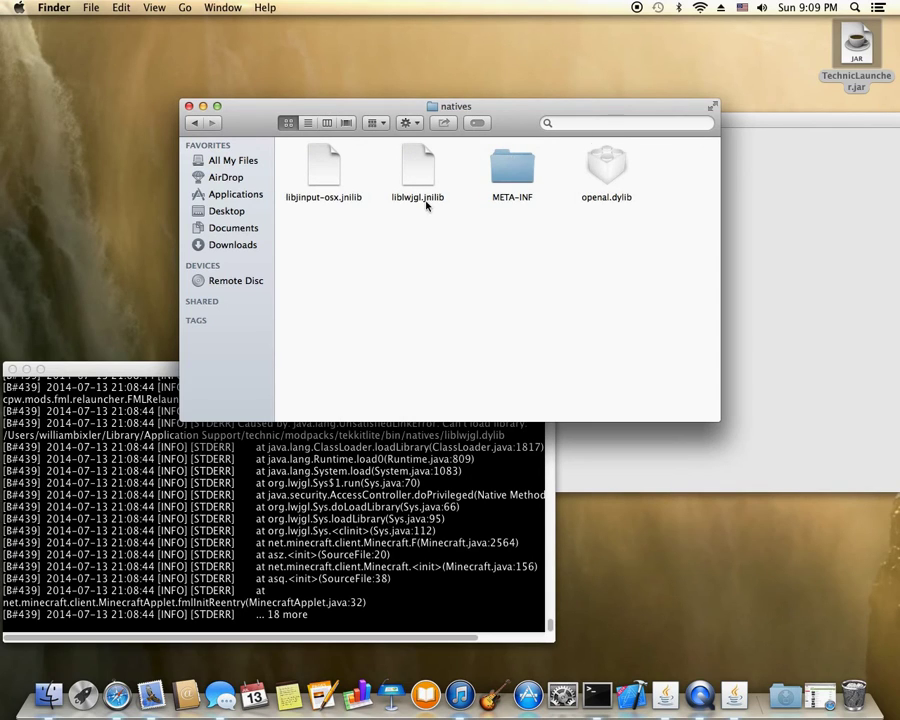
# Step: Rename liblwjgl.jnilib to liblwjgl.dylib and confirm using .dylib
pyautogui.click(427, 204)
pyautogui.click(427, 204)
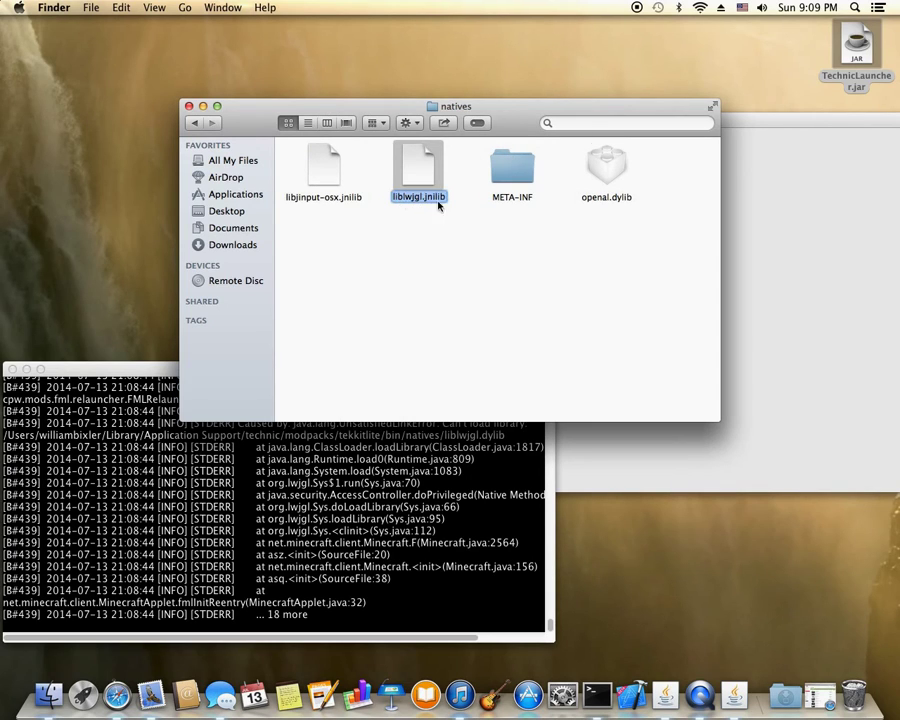
pyautogui.moveTo(445, 198); pyautogui.dragTo(424, 198)
pyautogui.write('dylib')
pyautogui.press('Return')
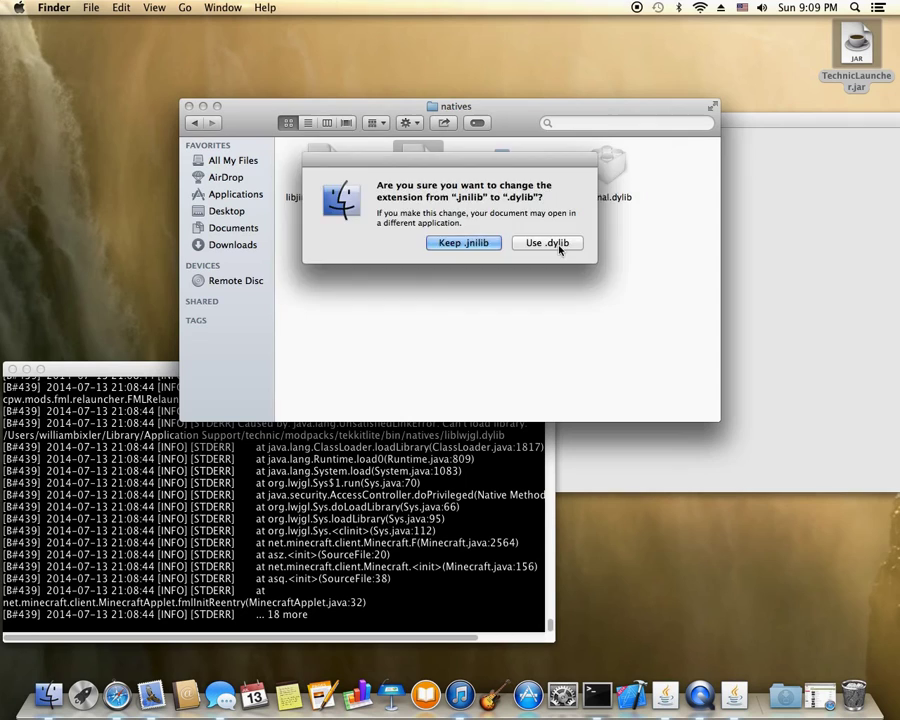
pyautogui.click(559, 245)
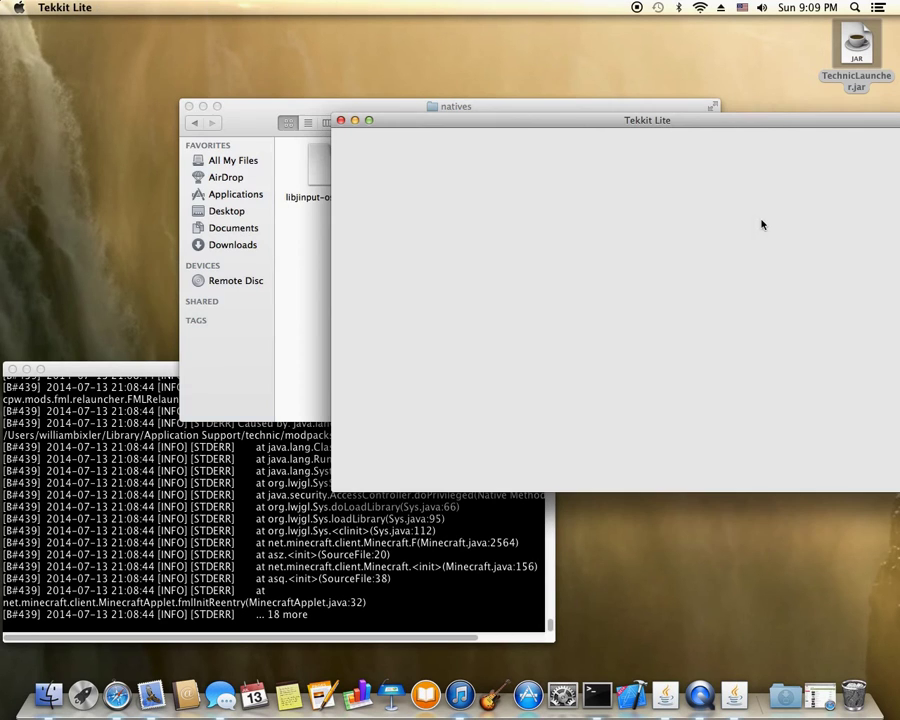
# Step: Close the blank Tekkit Lite window and relaunch Tekkit Lite from the launcher
pyautogui.click(341, 121)
pyautogui.click(512, 56)
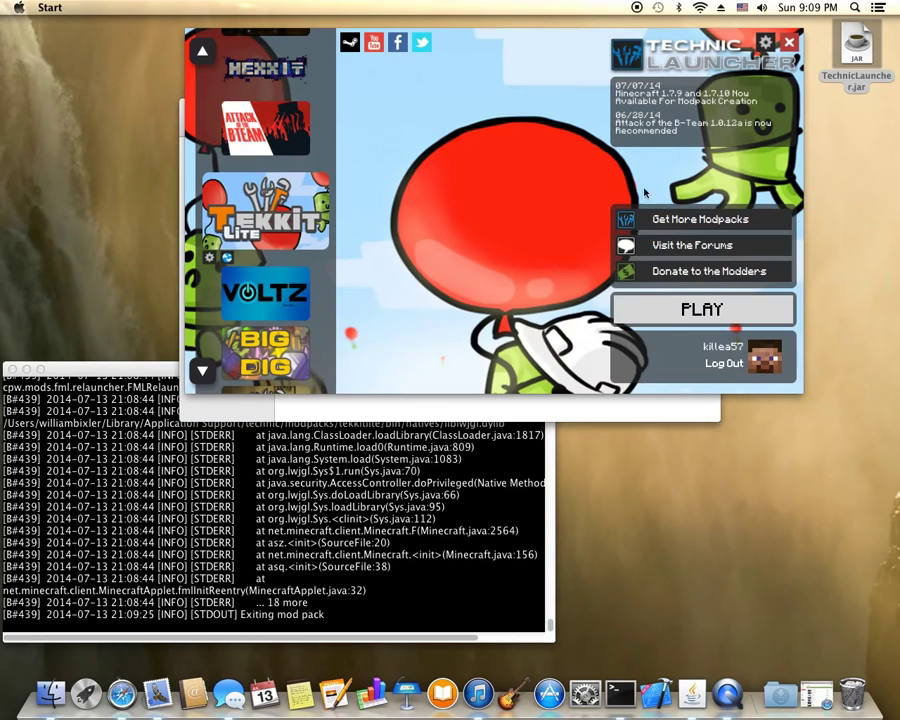
pyautogui.click(676, 308)
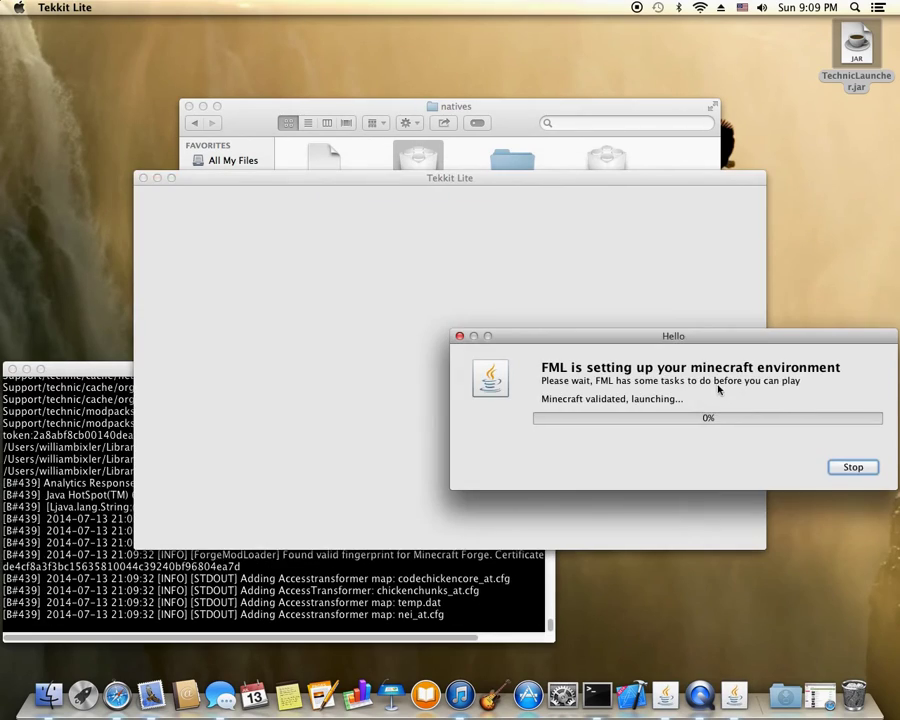
pyautogui.moveTo(444, 180); pyautogui.dragTo(453, 158)
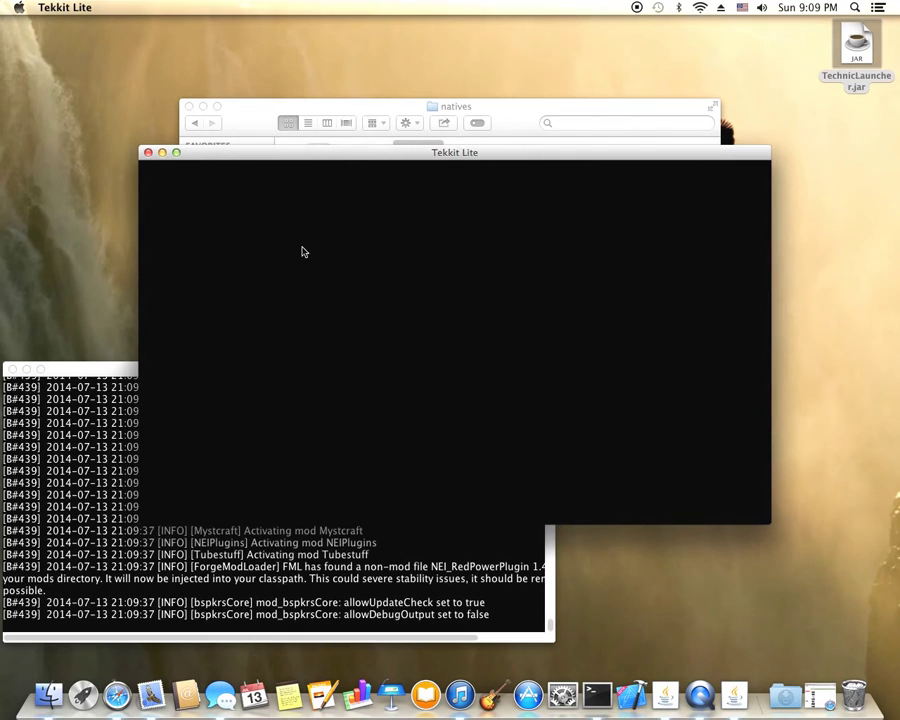
# Step: Watch the console until Tekkit Lite reaches the main menu with 78 mods loaded
pyautogui.click(113, 372)
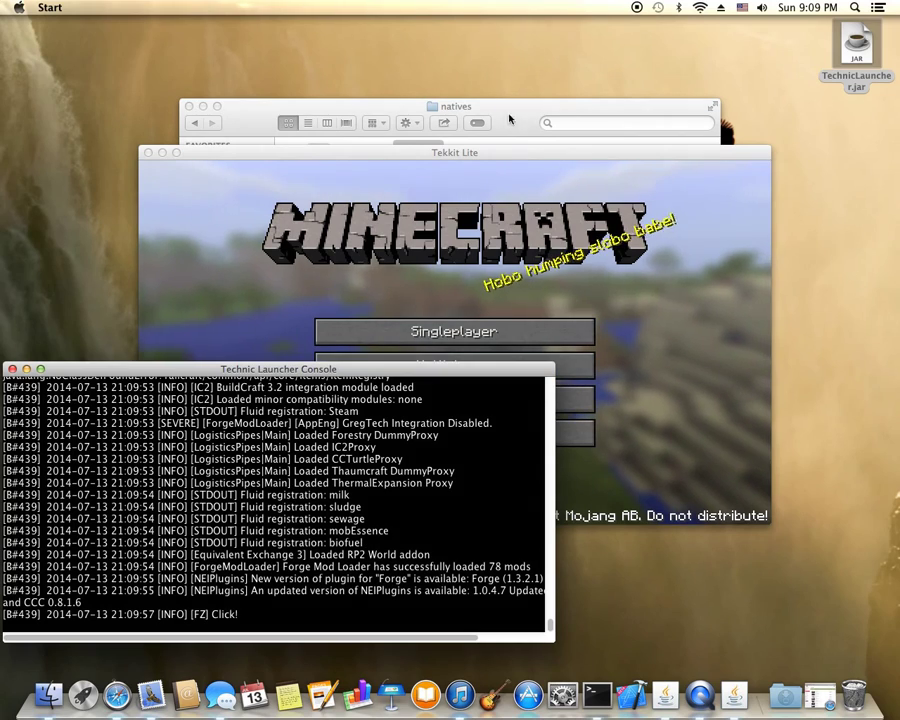
# Step: View Tekkit Lite's Mods list, return to the menu, and close the game
pyautogui.click(500, 163)
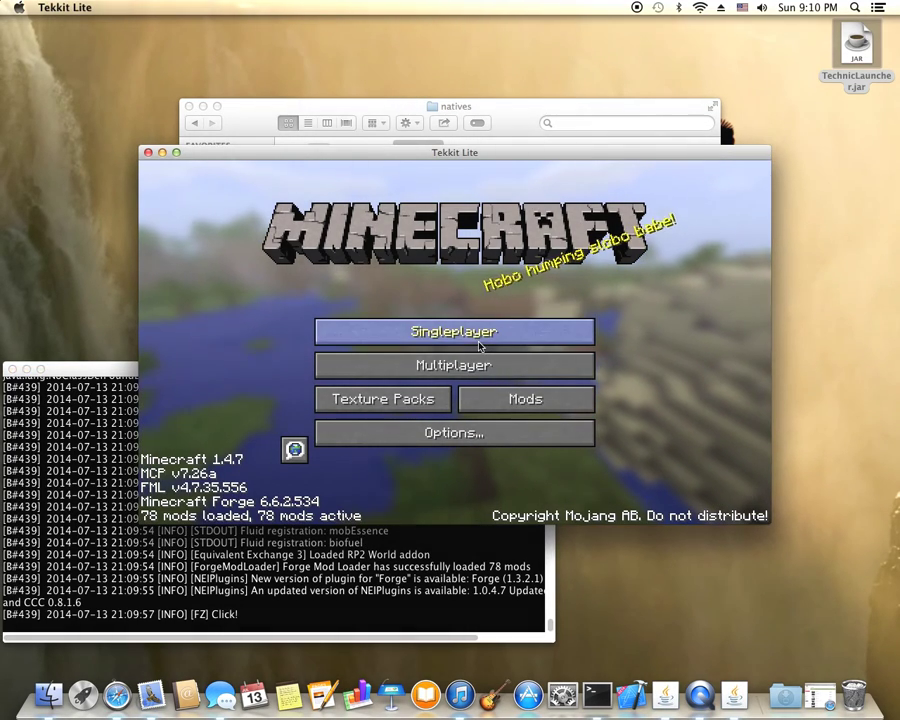
pyautogui.click(478, 398)
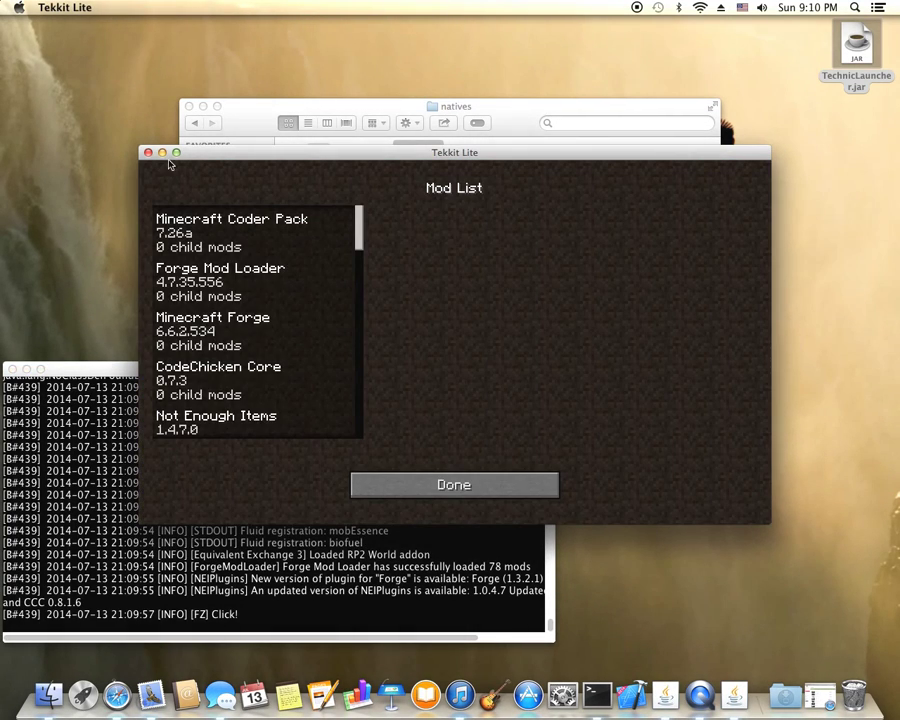
pyautogui.click(453, 484)
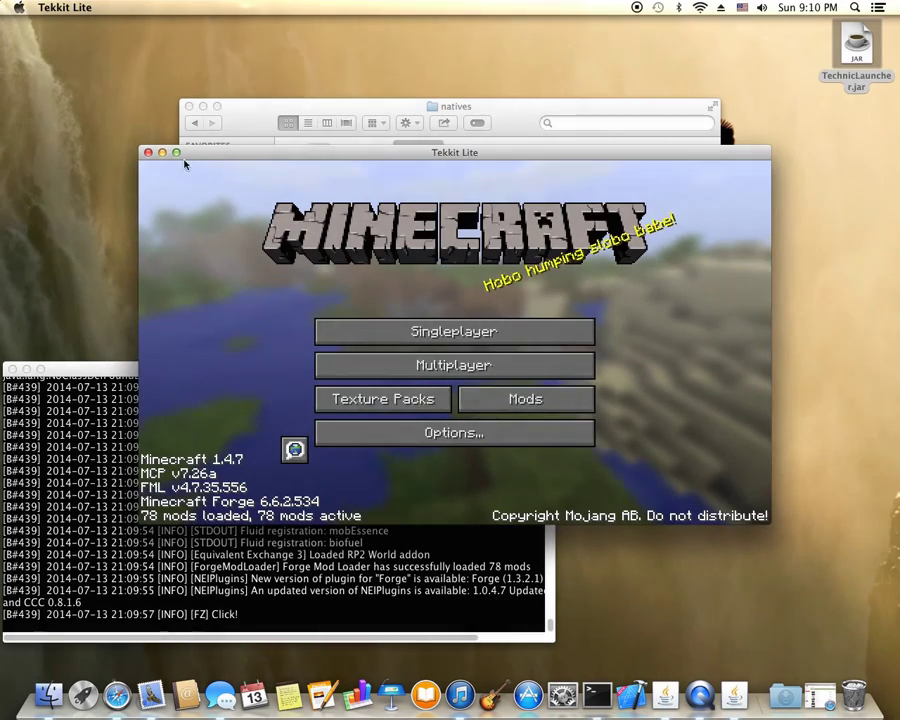
pyautogui.click(148, 153)
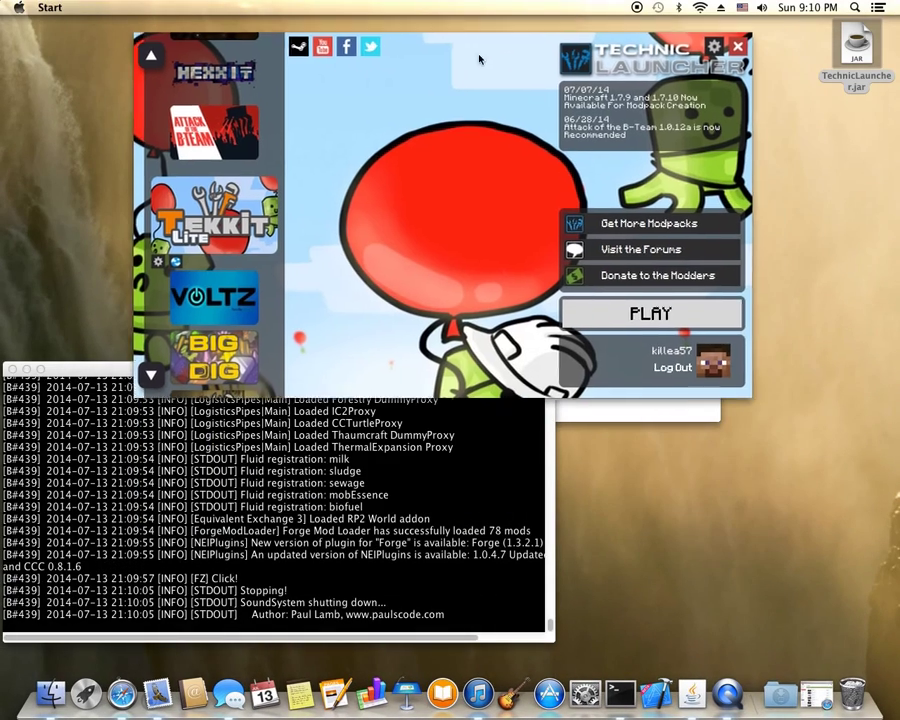